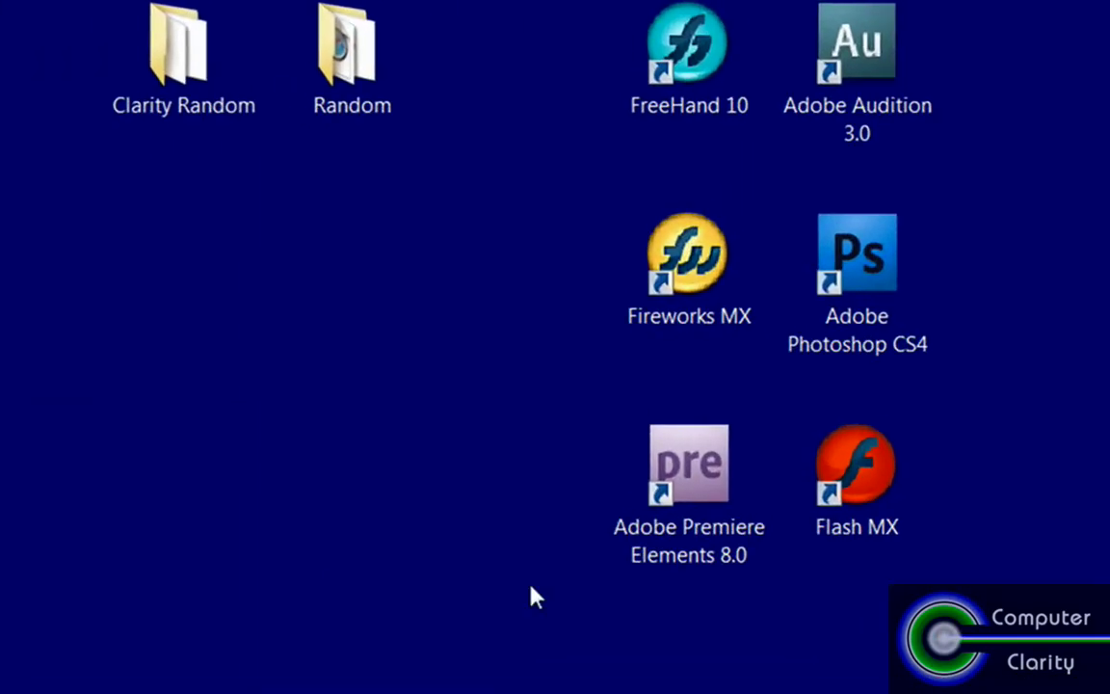
Step: Select the Premiere Elements 8.0, Fireworks MX, FreeHand 10 and Clarity Random desktop items
left_click(650, 473)
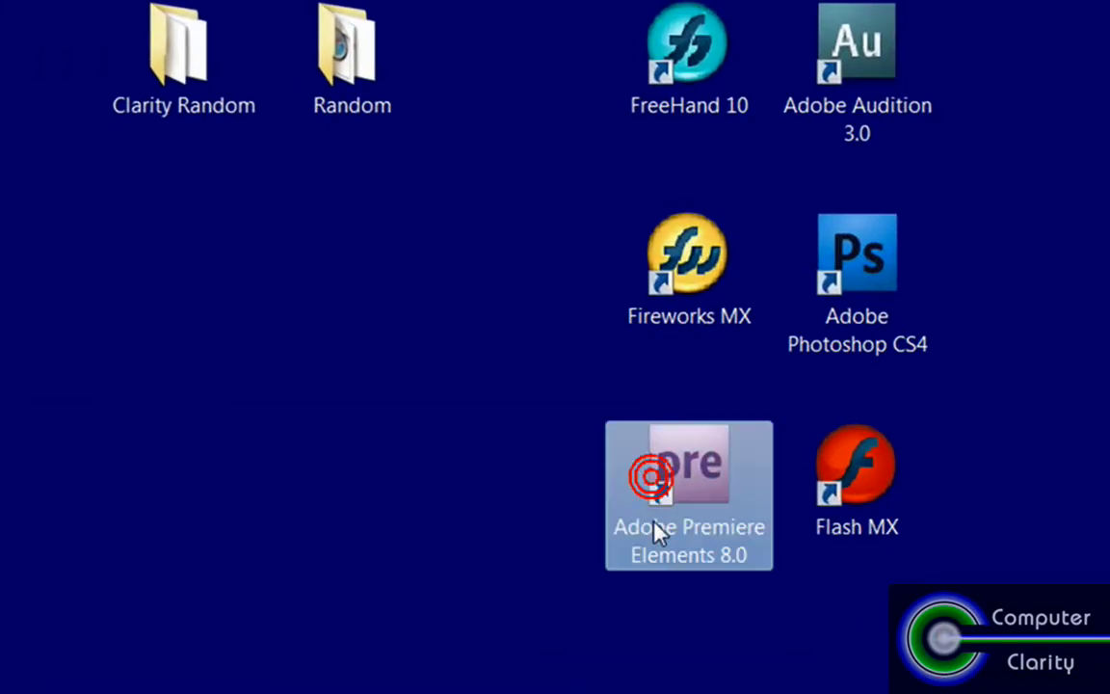
left_click(657, 267)
left_click(671, 99)
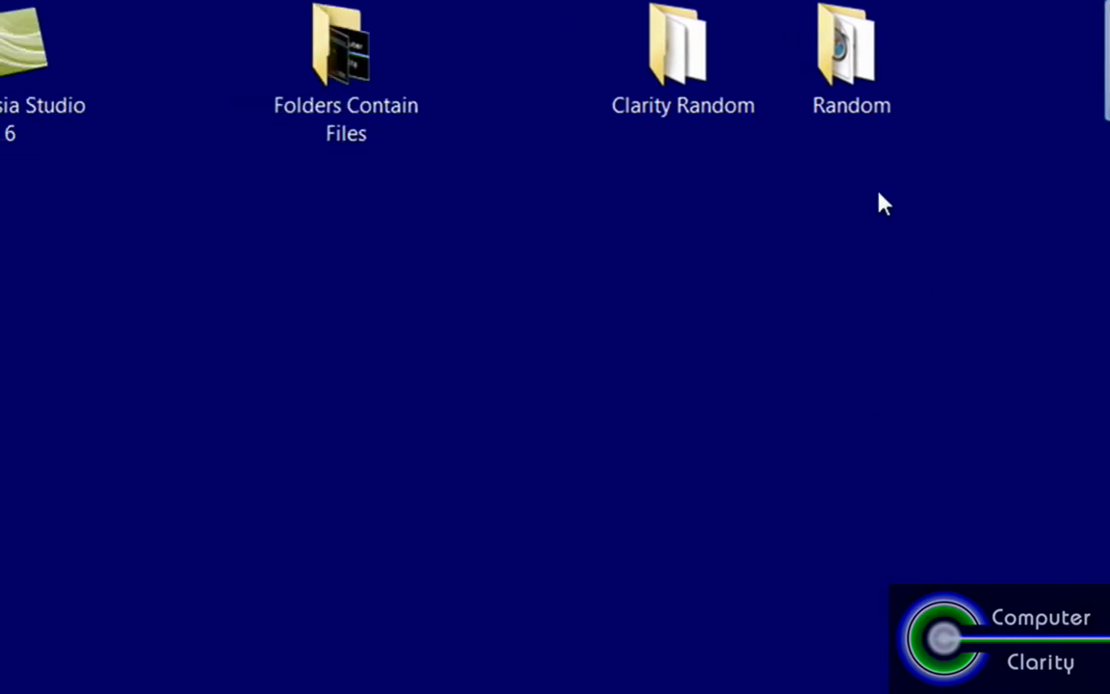
left_click(685, 94)
left_click(663, 102)
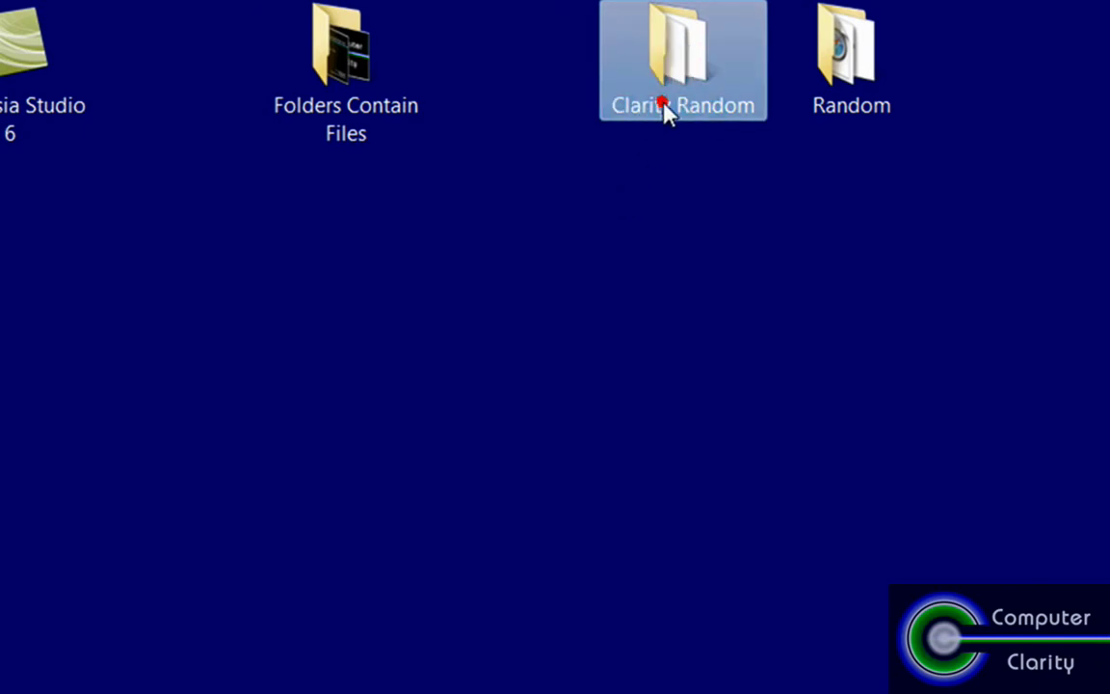
Step: Move the logo banner image from Folders Contain Files onto the desktop and reposition its icon
double_click(339, 100)
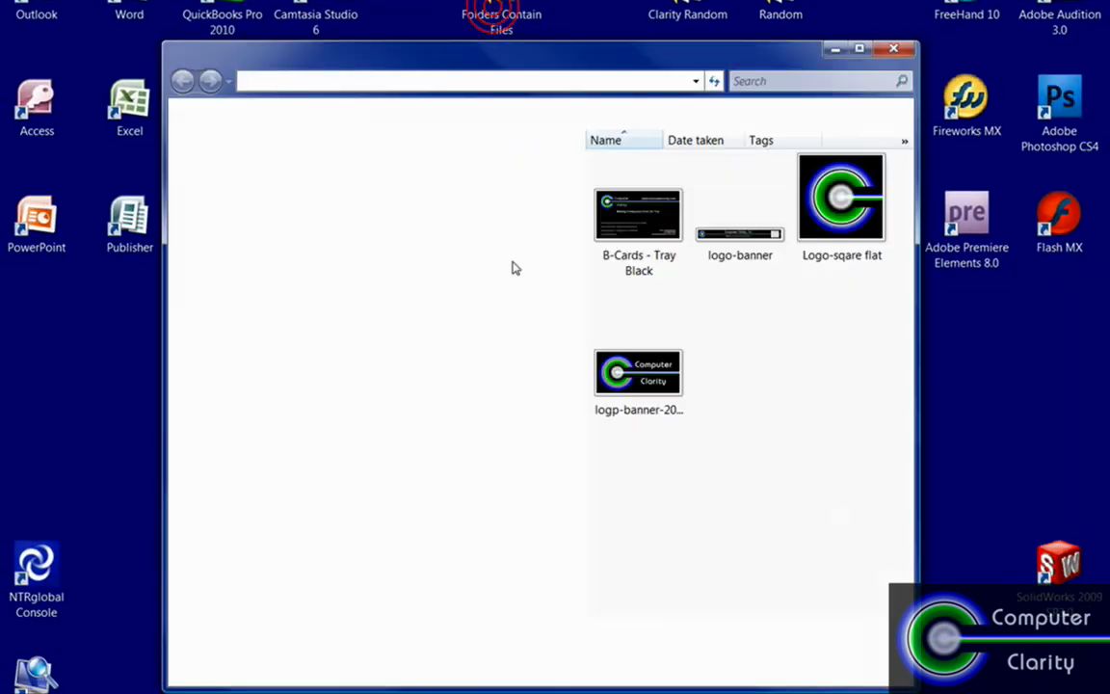
mouse_move(622, 352)
left_mouse_down()
mouse_move(636, 371)
mouse_move(1007, 404)
mouse_move(914, 140)
left_mouse_up()
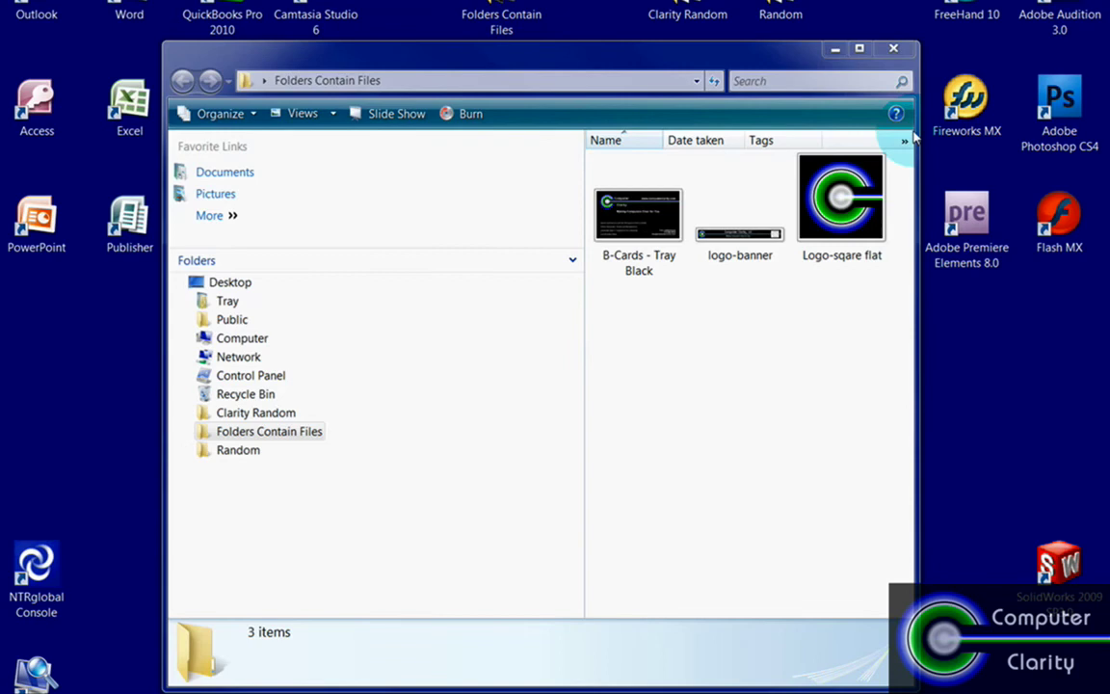
left_click(893, 48)
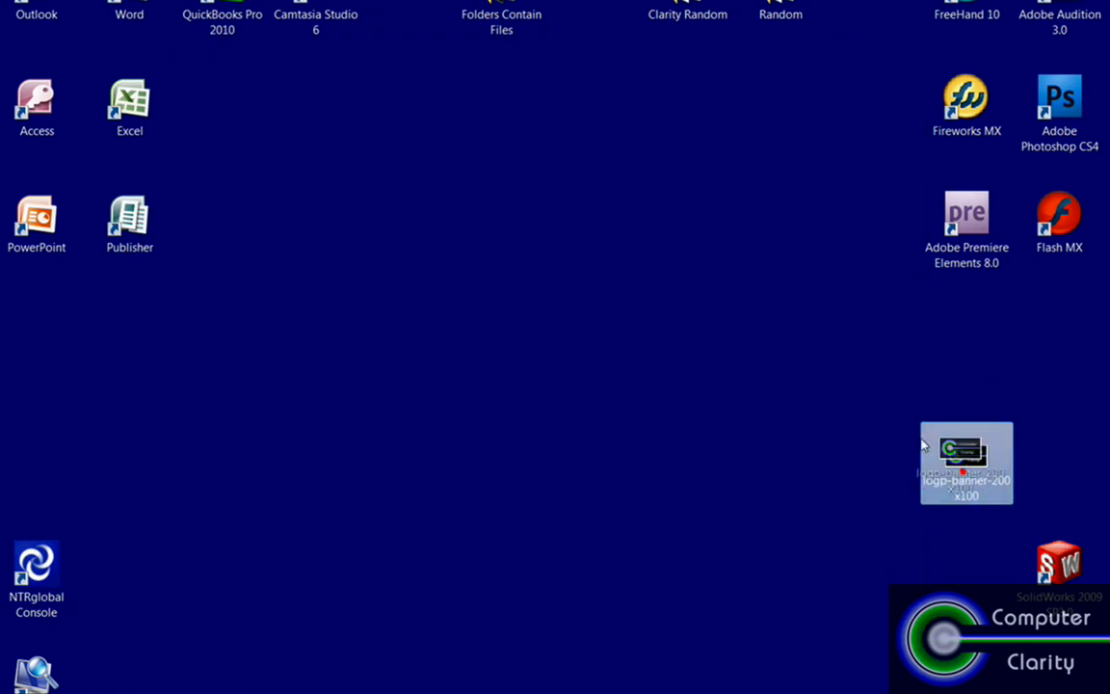
left_click_drag(922, 445, 520, 108)
left_click(60, 619)
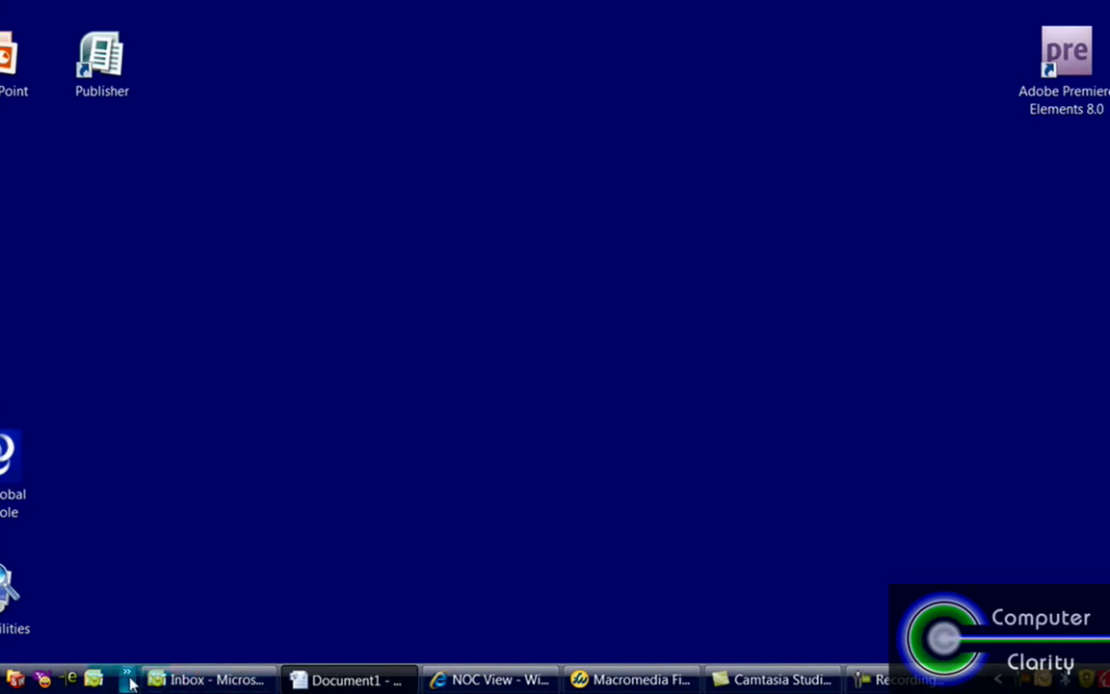
mouse_move(300, 680)
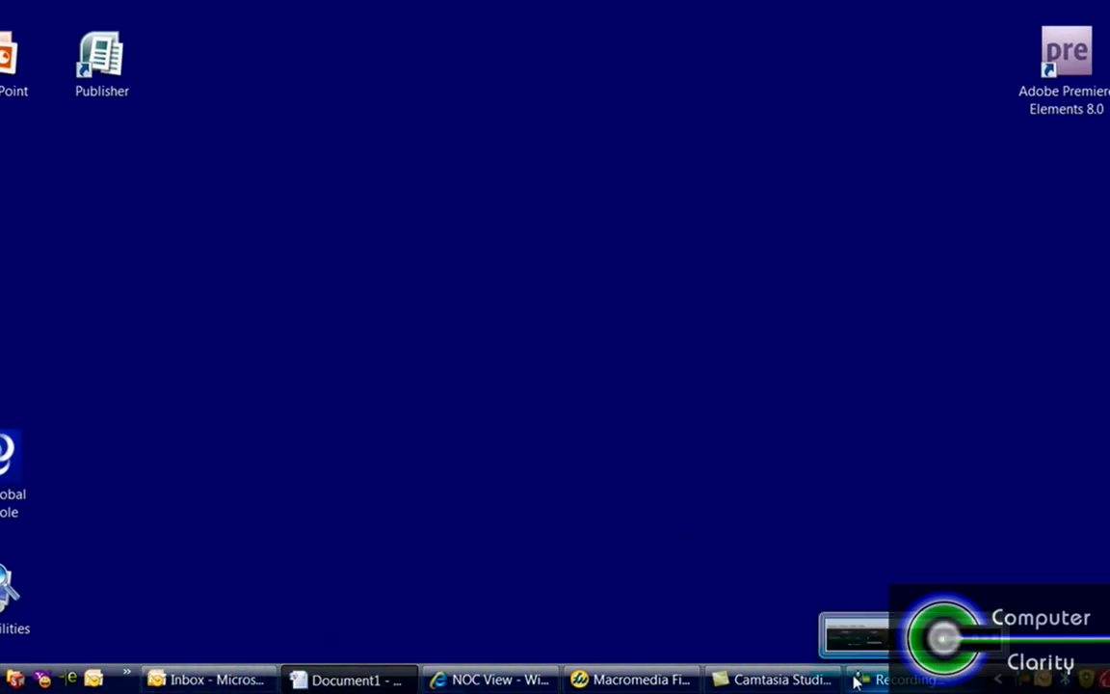
mouse_move(237, 684)
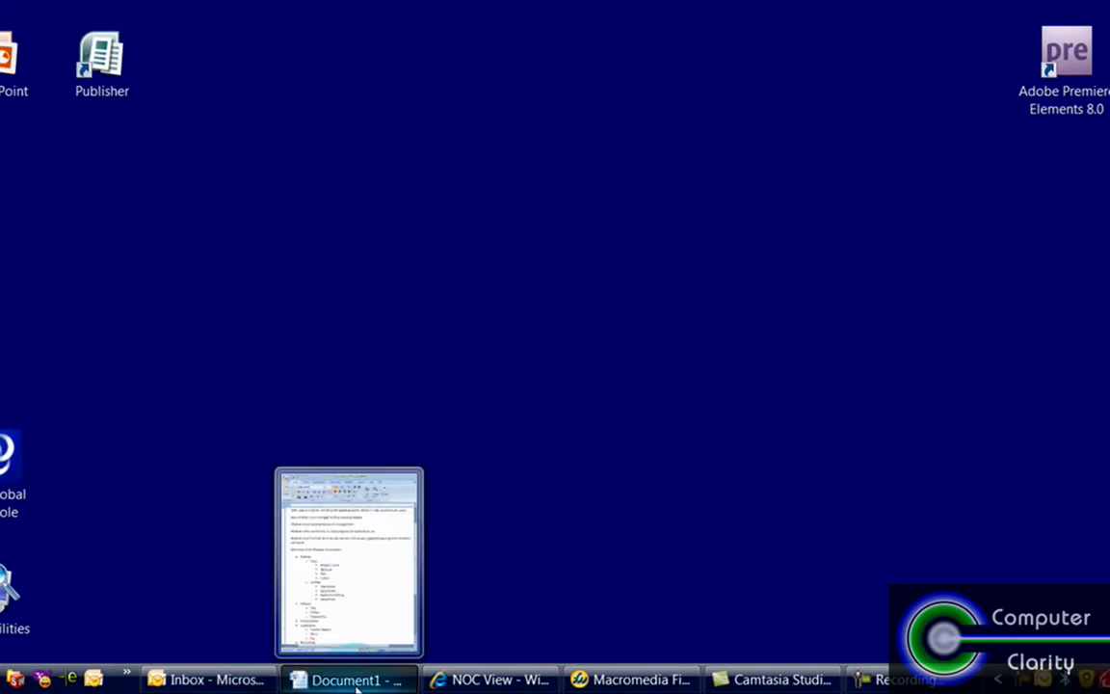
mouse_move(800, 686)
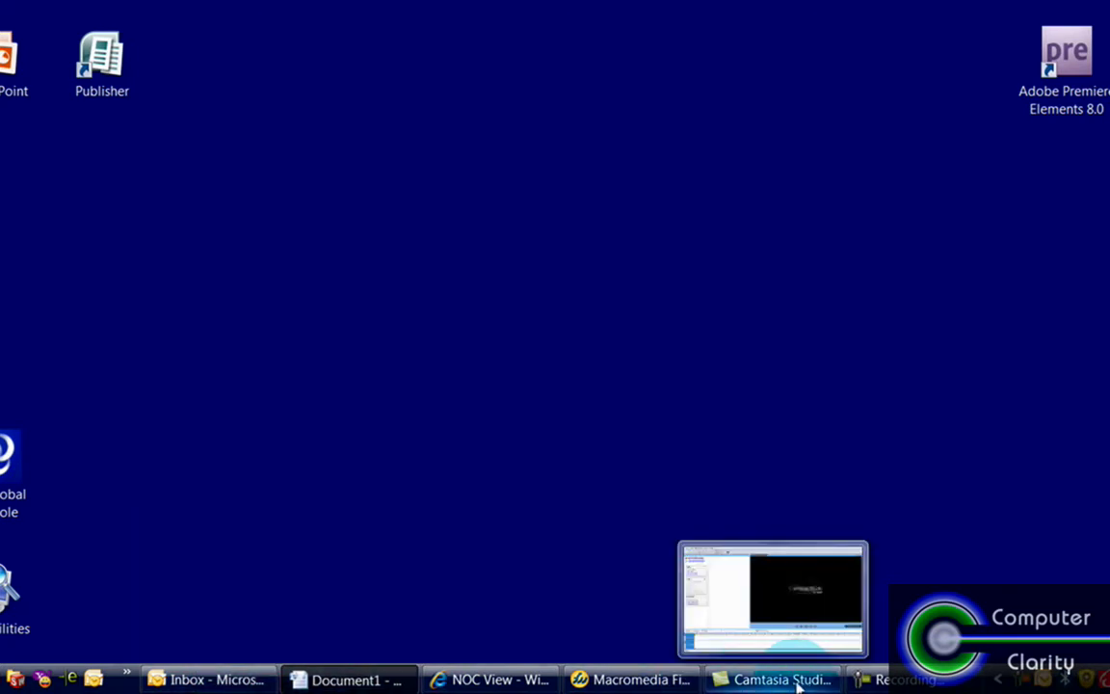
left_click(610, 684)
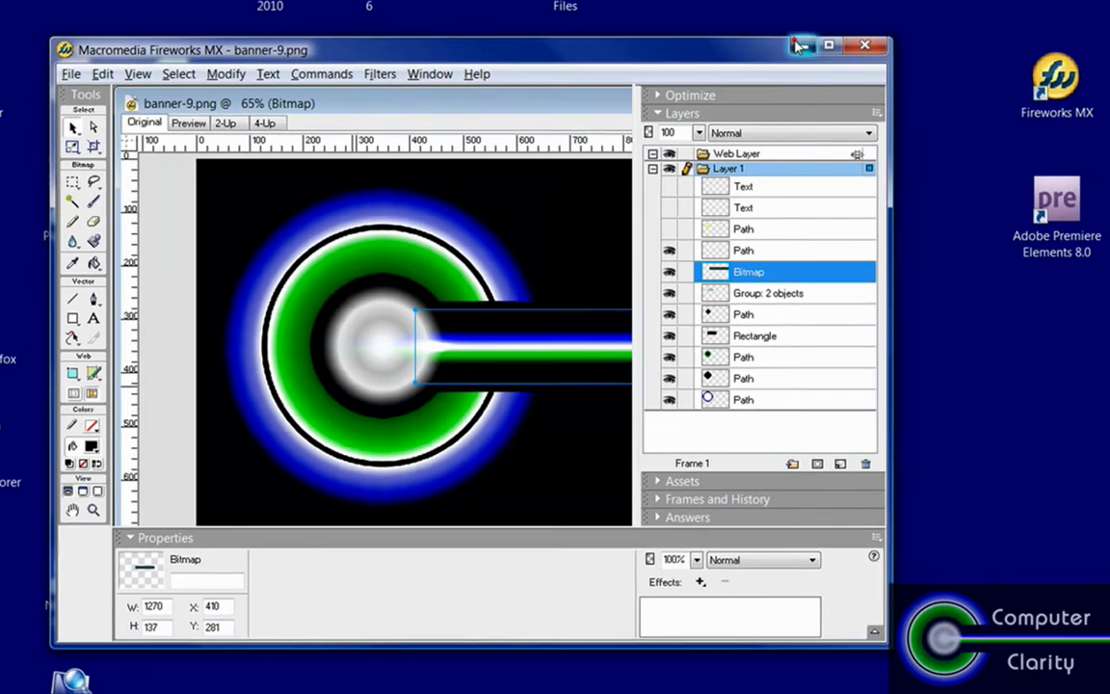
left_click(799, 46)
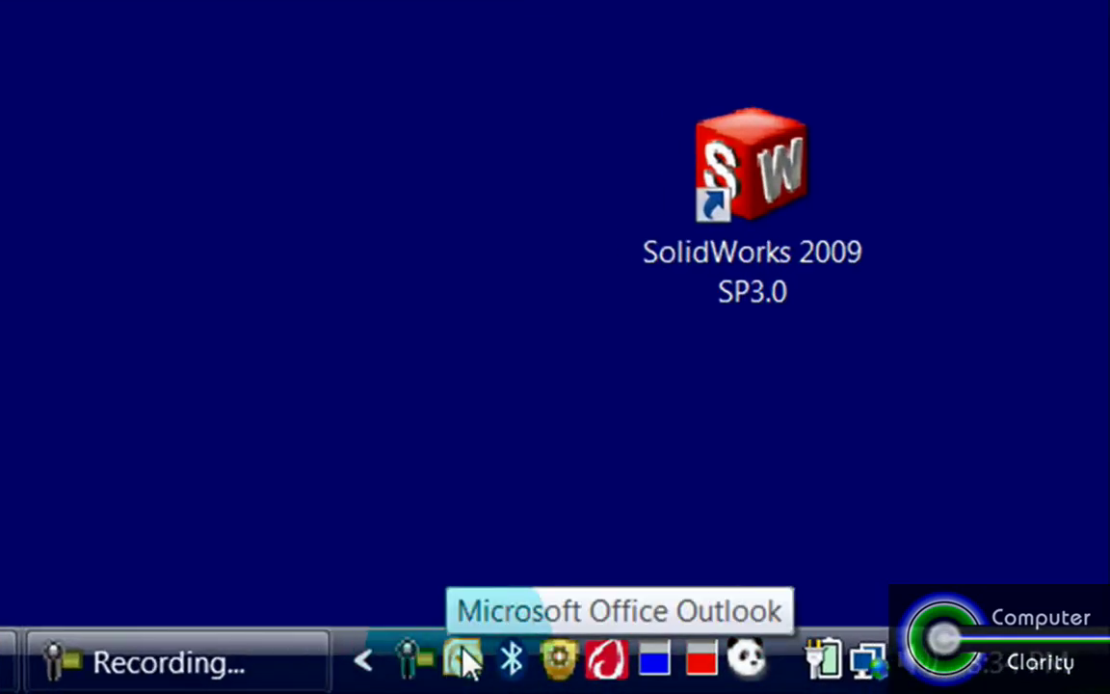
Step: Remove the Bluetooth icon from the taskbar notification area
right_click(511, 657)
left_click(600, 625)
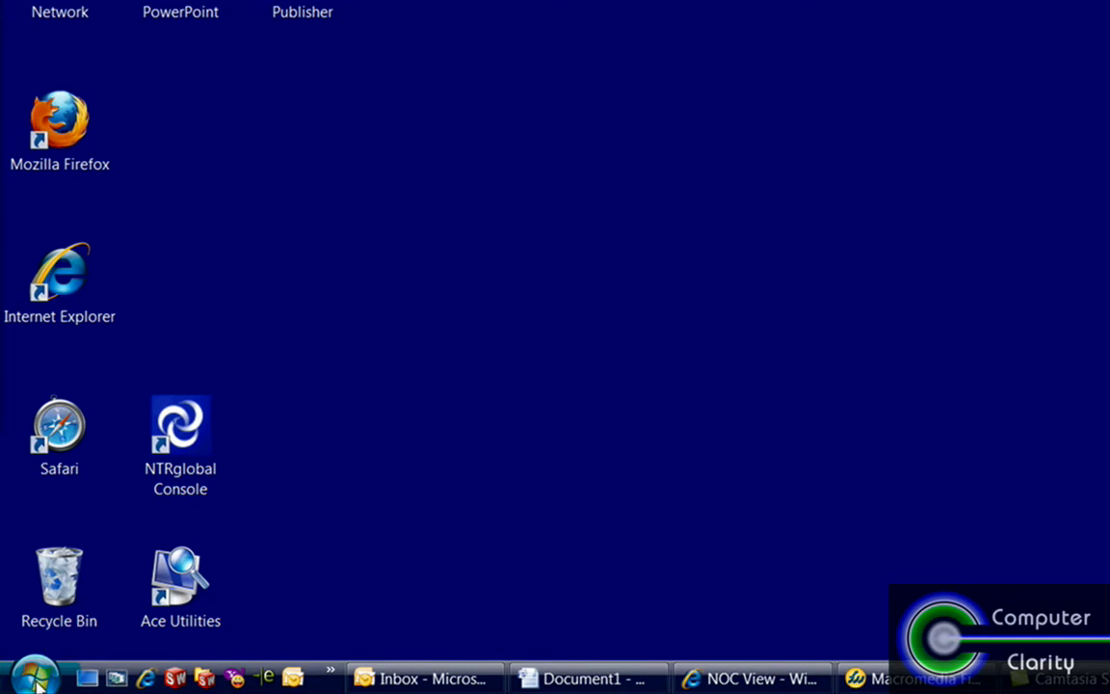
Step: Browse All Programs in the Start menu, expand Microsoft Office, then return to the main view
left_click(37, 682)
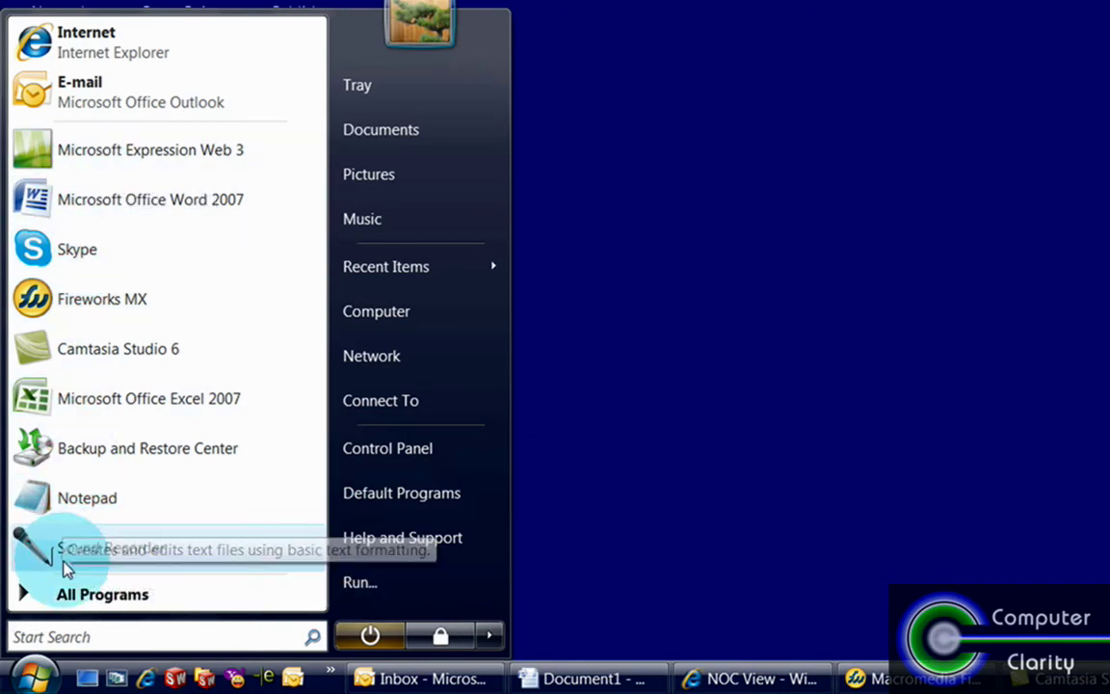
left_click(82, 594)
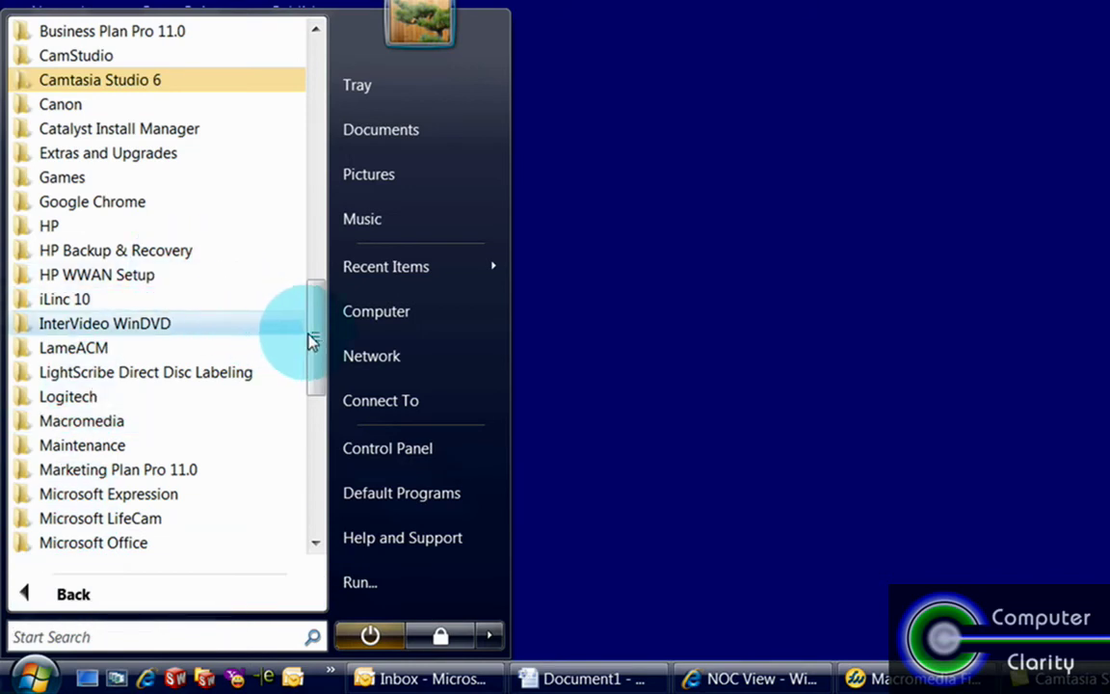
scroll(312, 289, "up", 15)
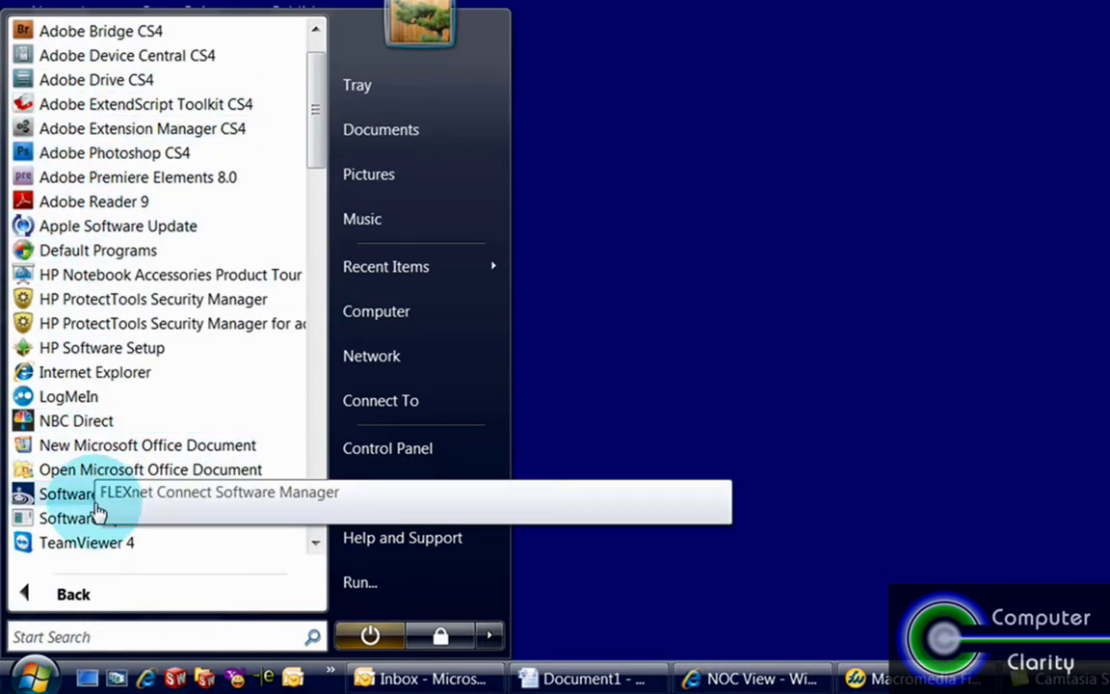
left_click_drag(315, 124, 325, 397)
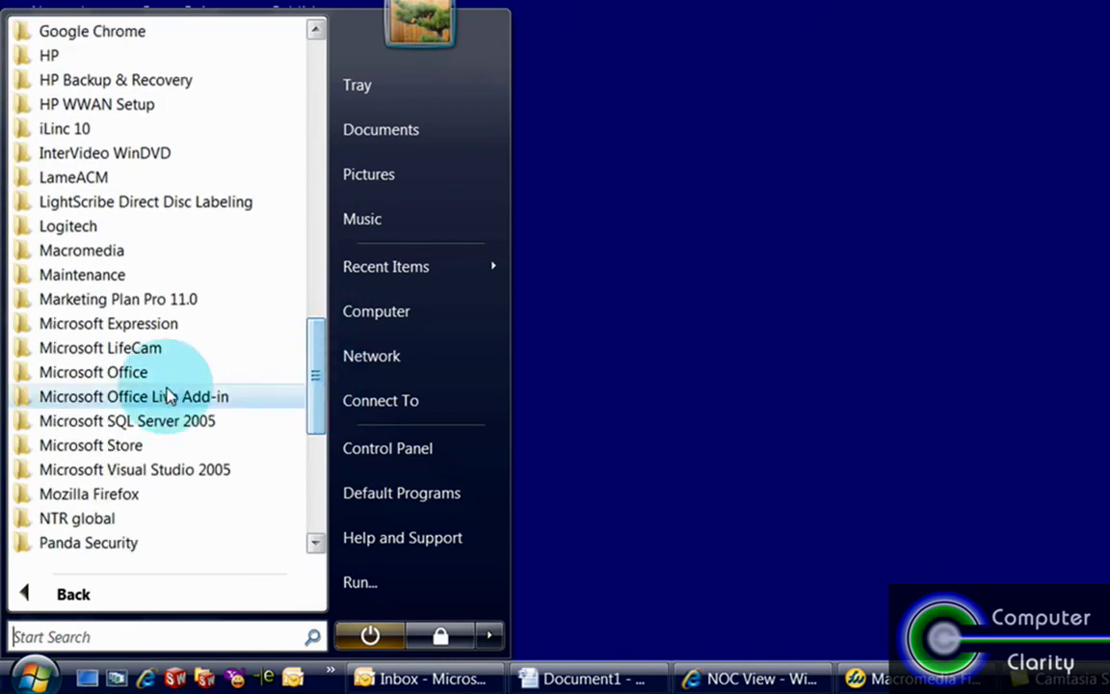
left_click(81, 380)
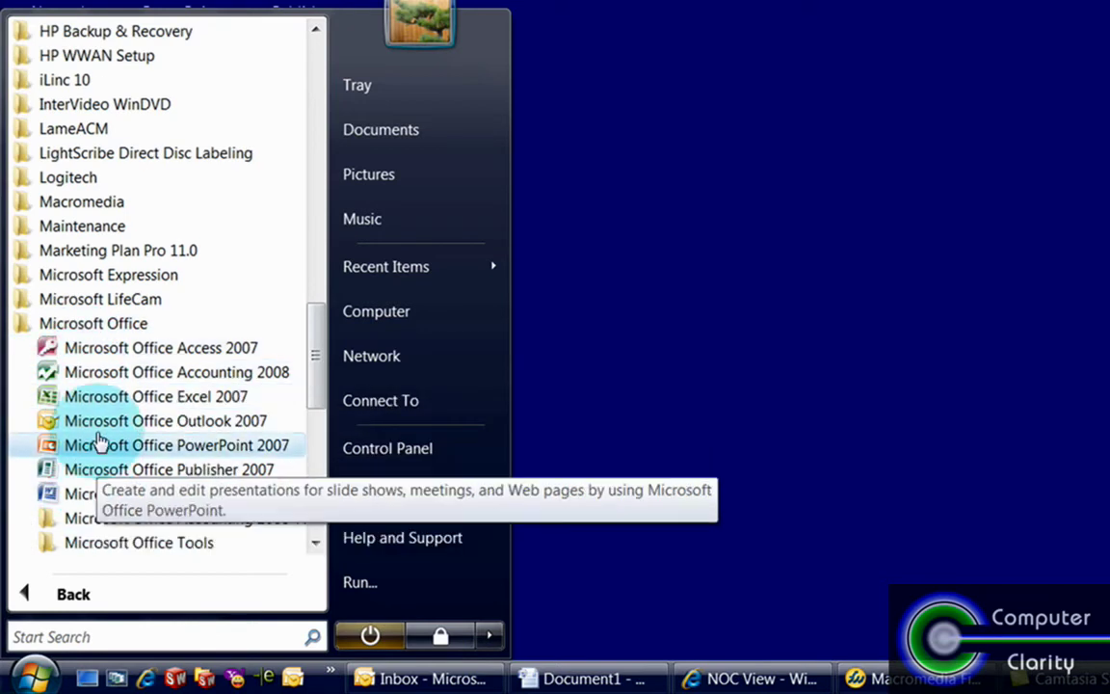
key("Escape")
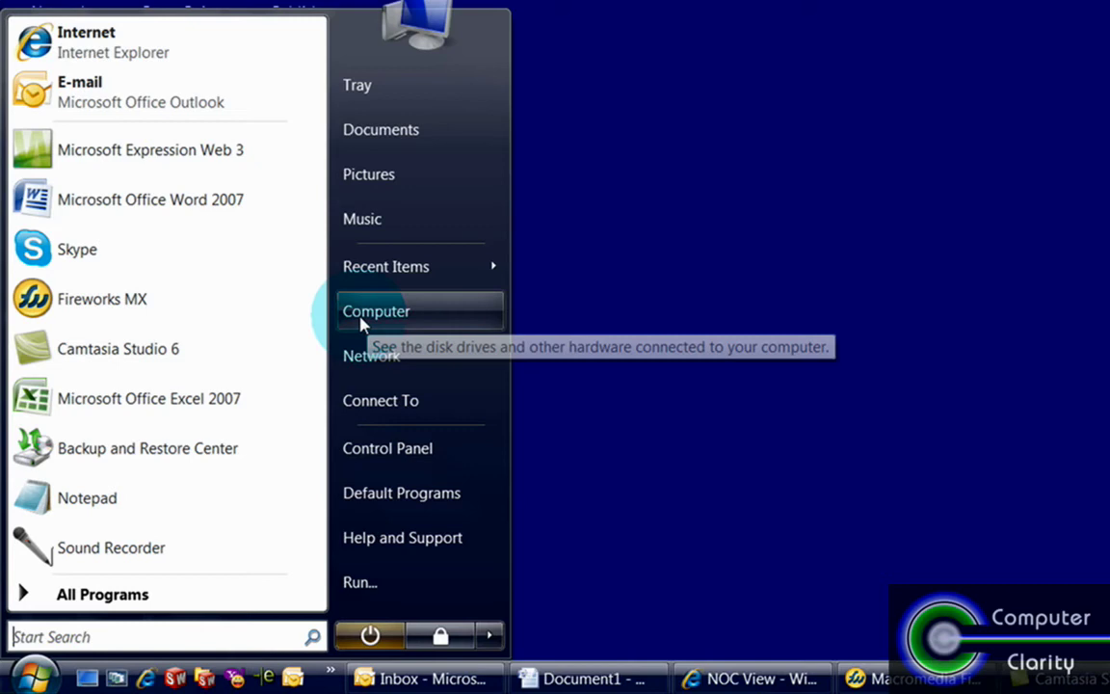
Step: Open the Computer window maximized and expand the Tray and Documents folders
left_click(311, 377)
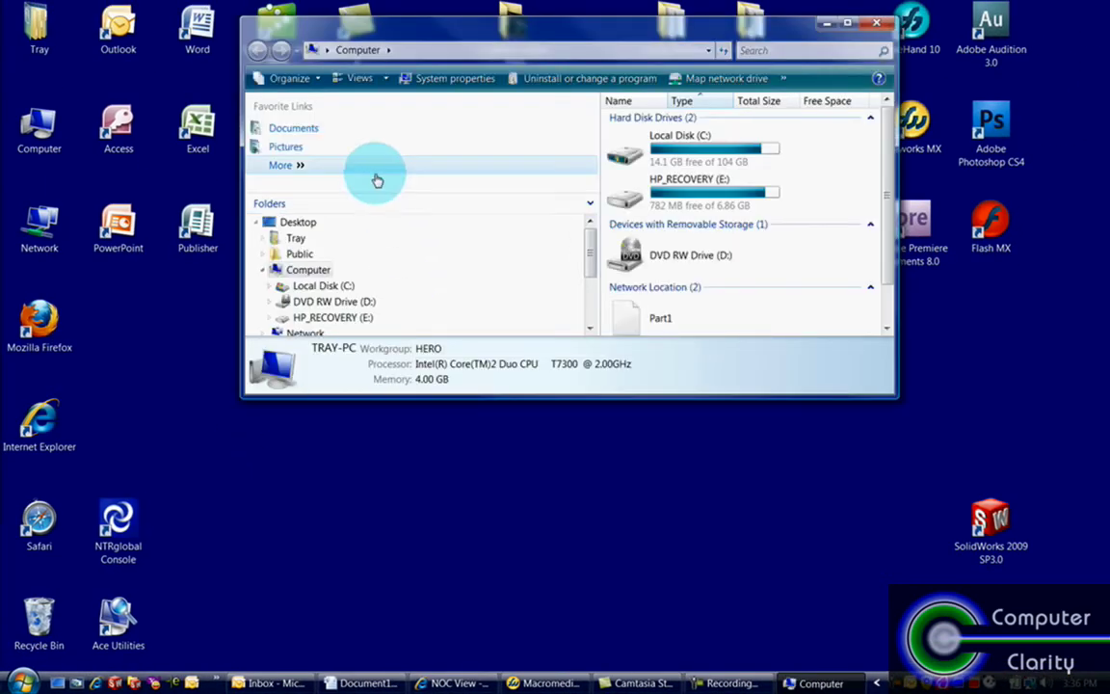
double_click(533, 34)
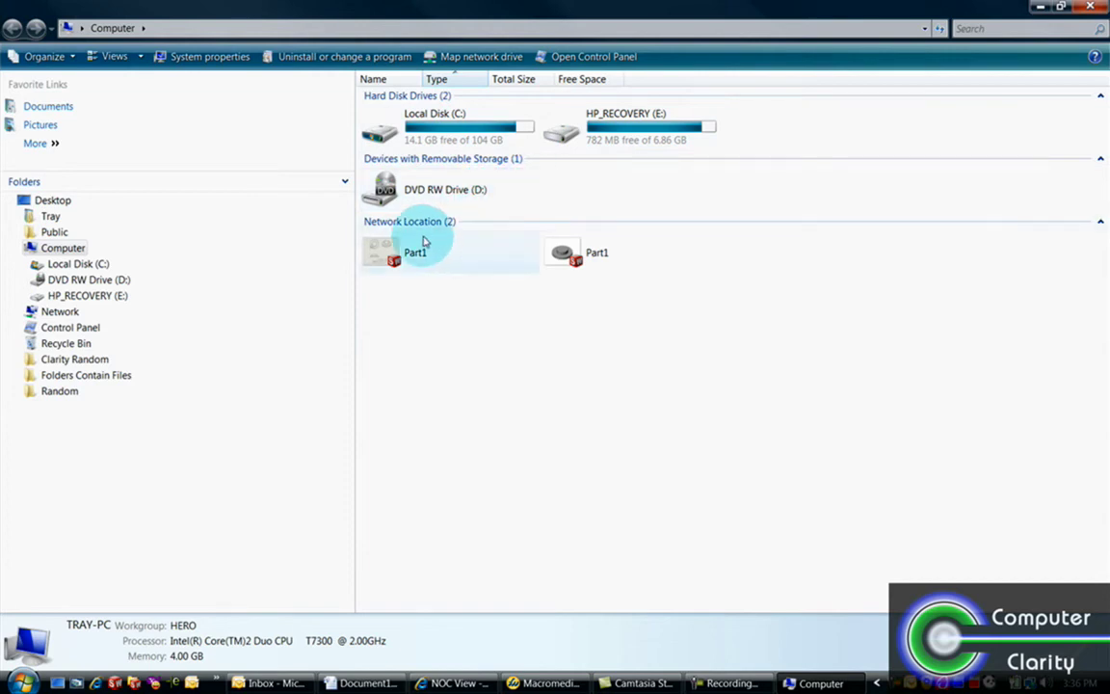
left_click(16, 217)
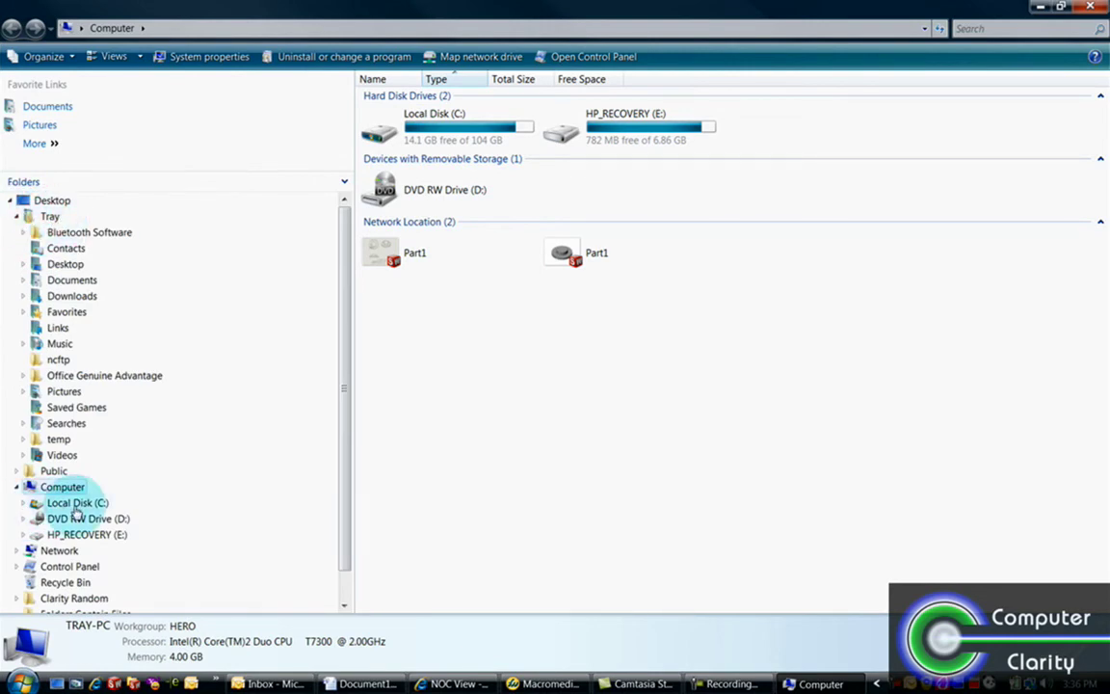
left_click(23, 280)
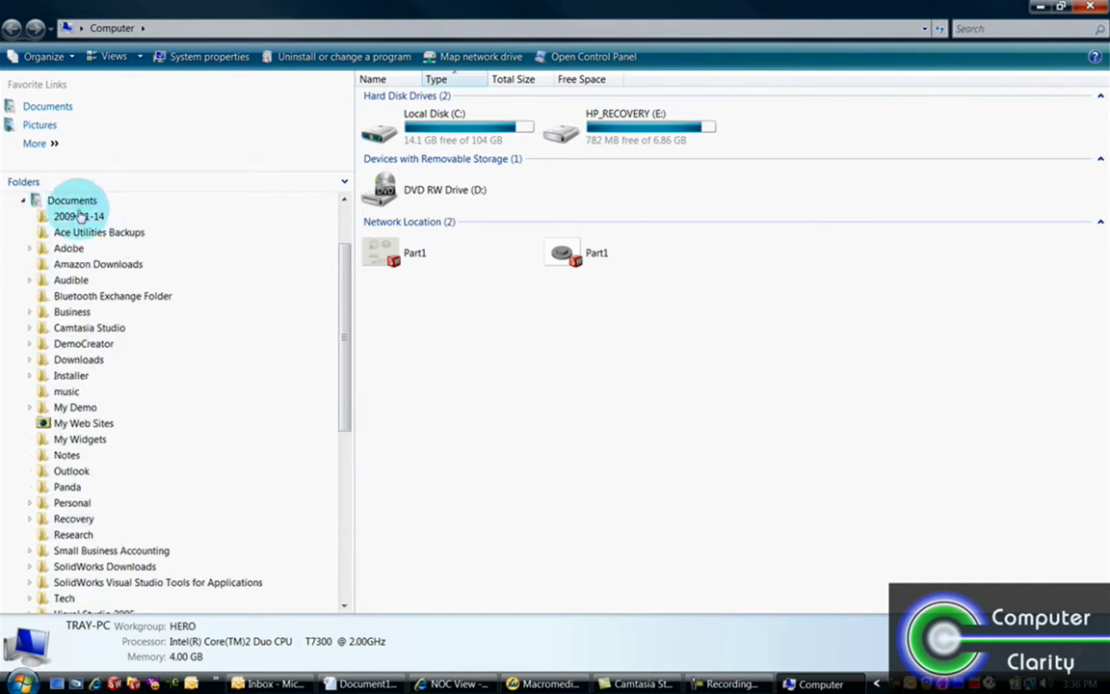
Step: Expand Business and Computer Clarity, collapse Business, and minimize the Computer window
left_click(29, 311)
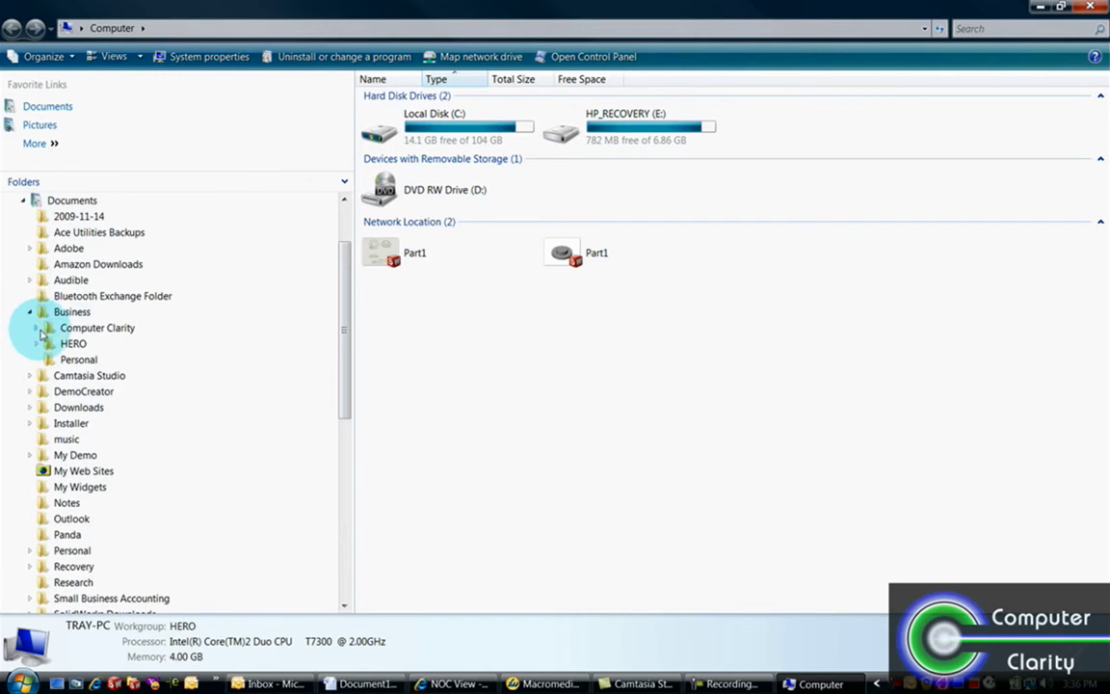
left_click(36, 328)
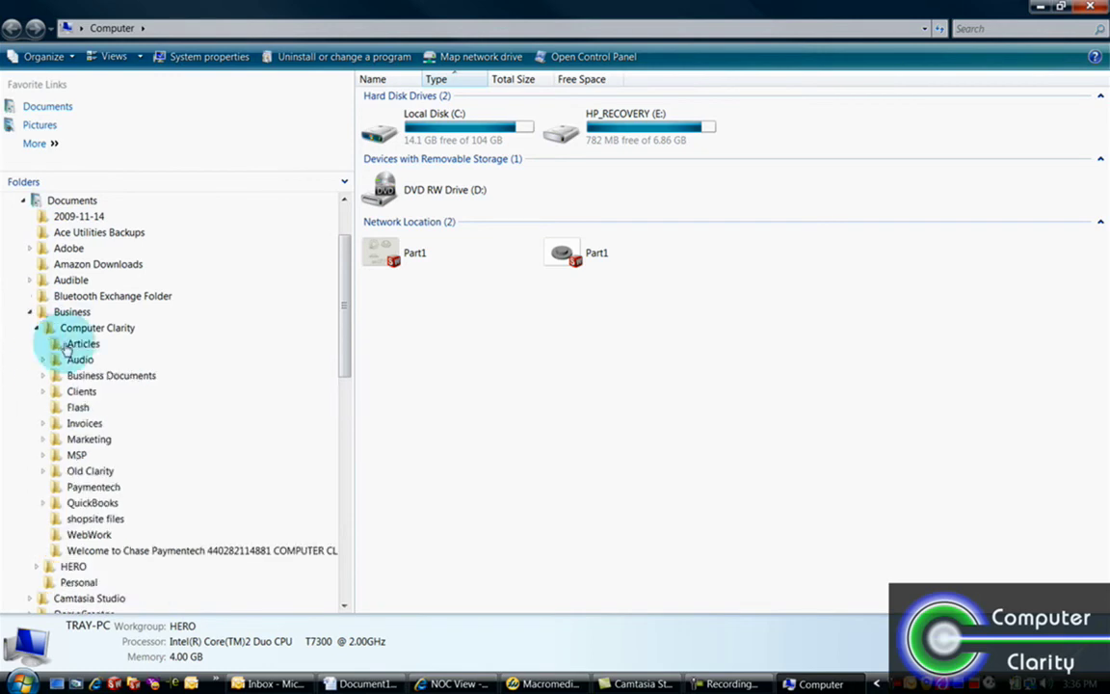
left_click(28, 311)
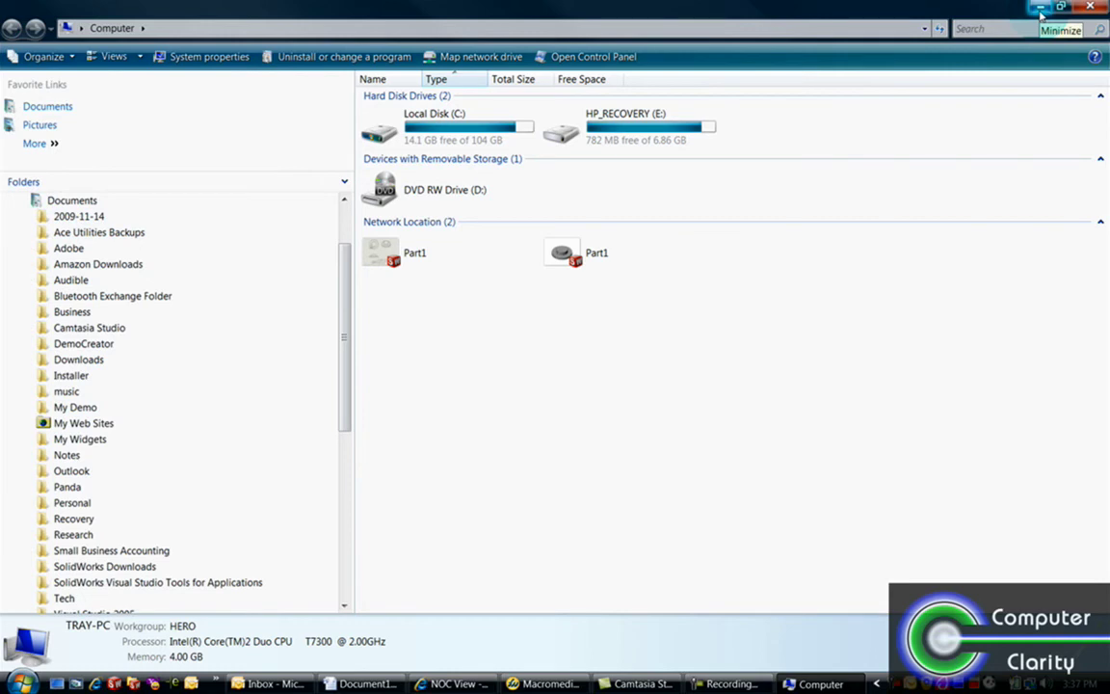
left_click(1040, 9)
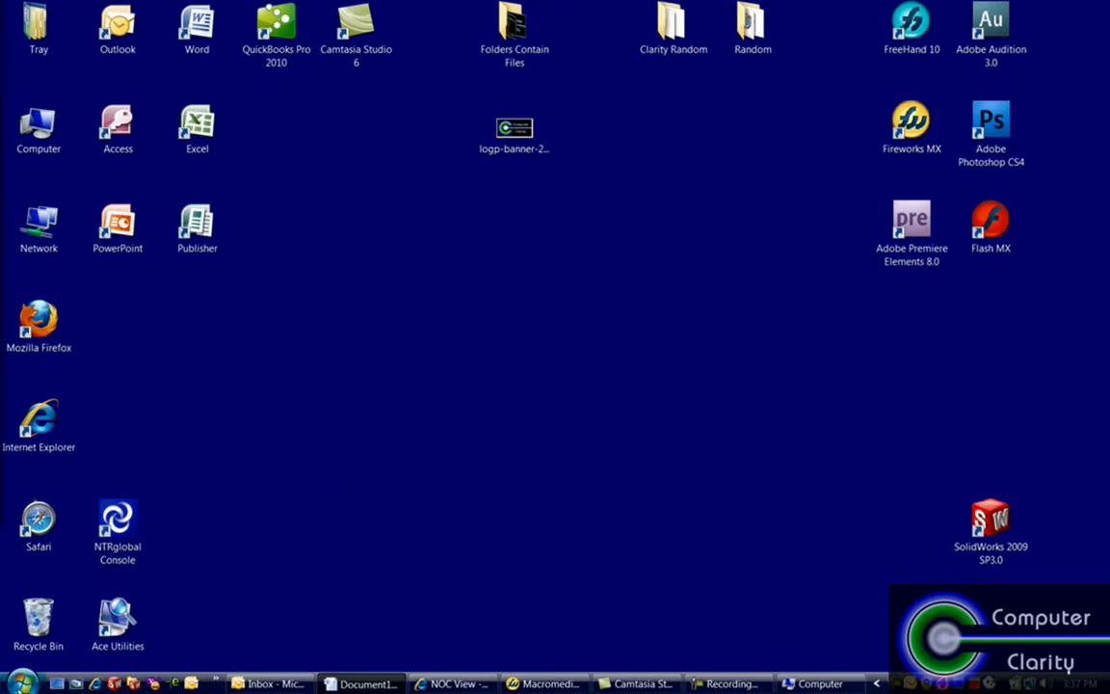
left_click(21, 683)
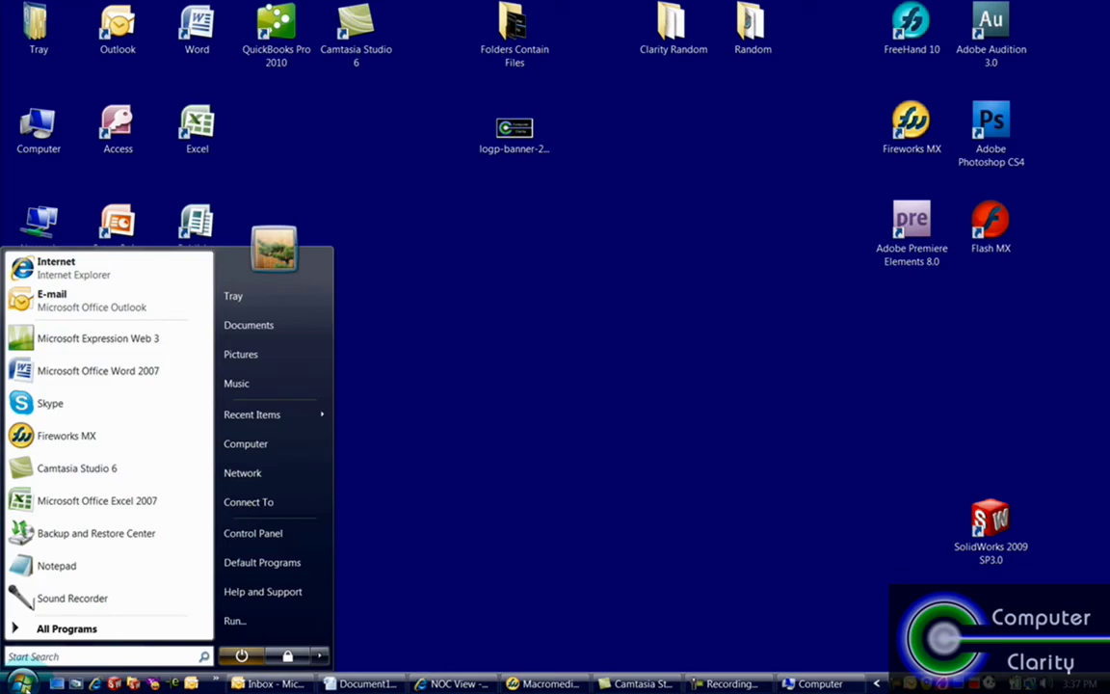
left_click(257, 538)
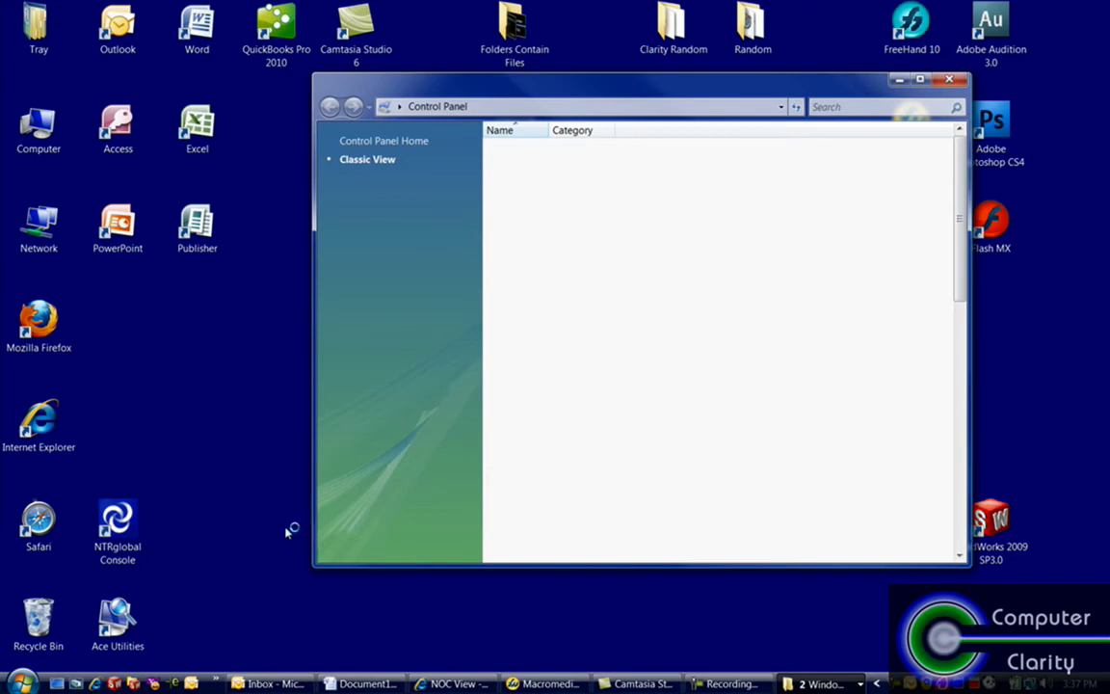
double_click(533, 86)
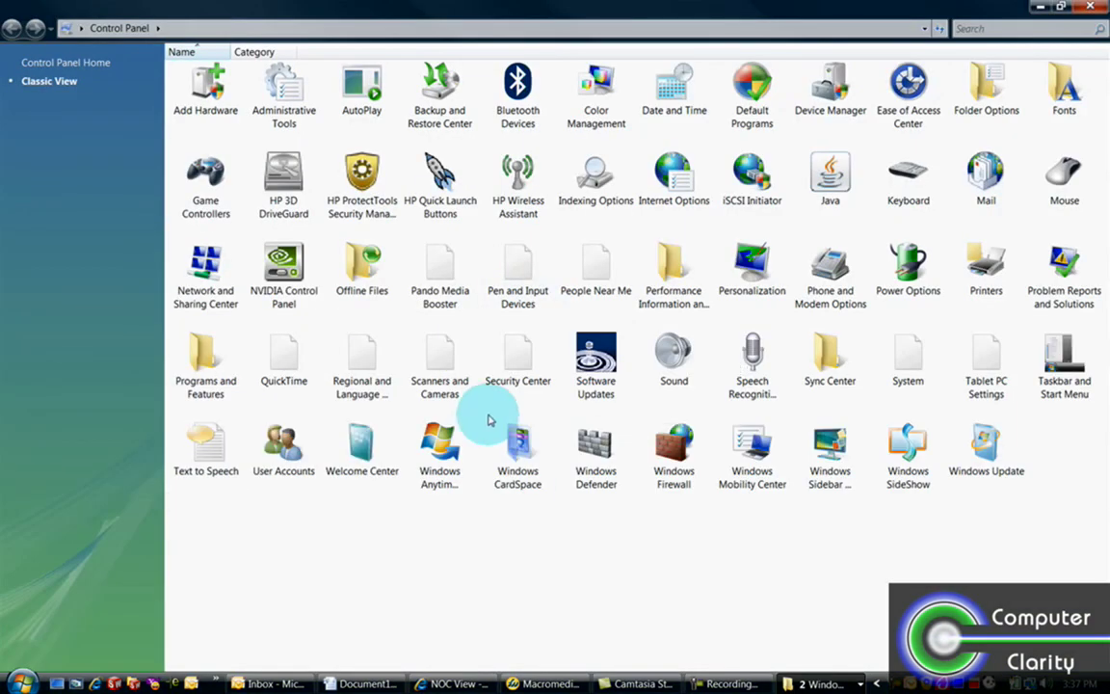
left_click(45, 65)
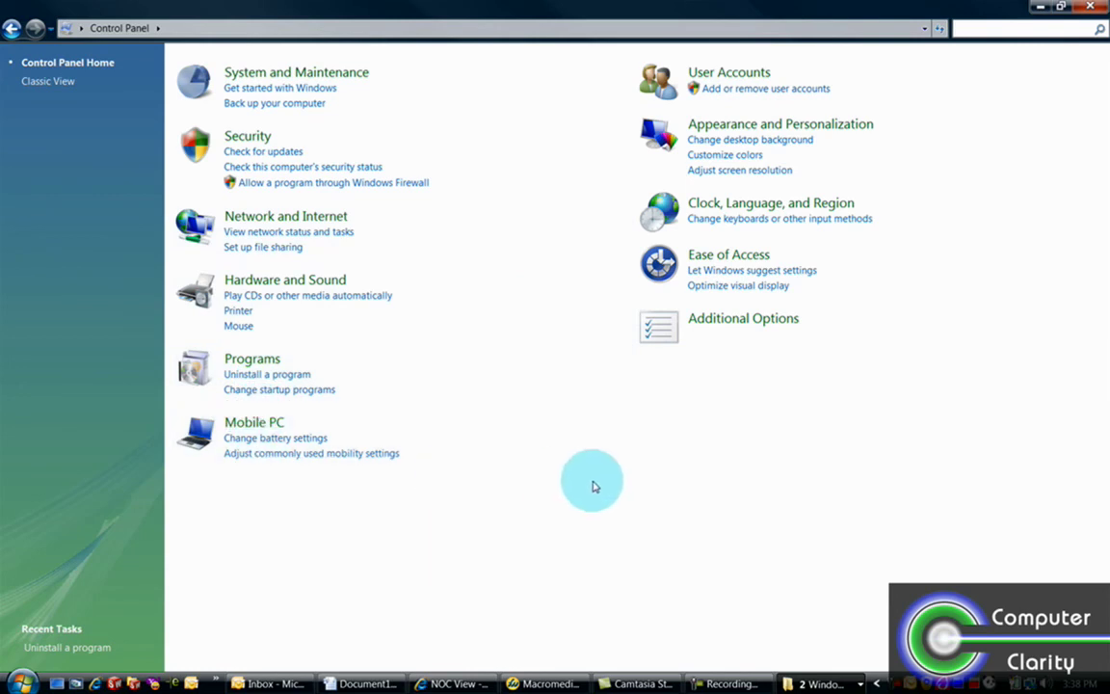
left_click(48, 85)
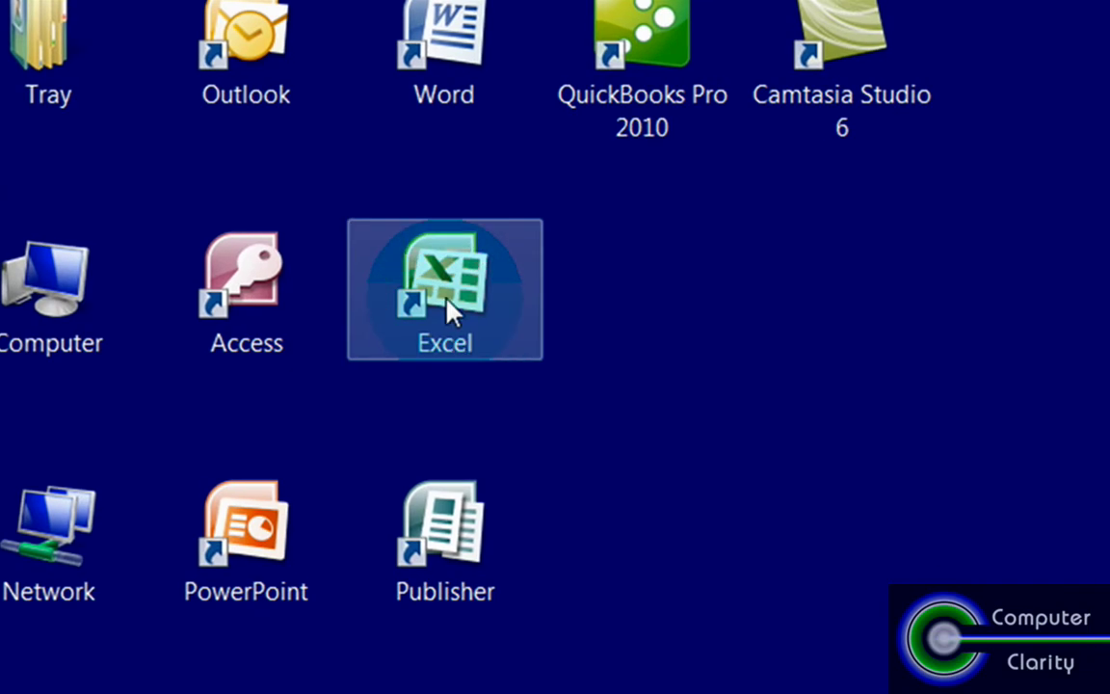
left_click(444, 299)
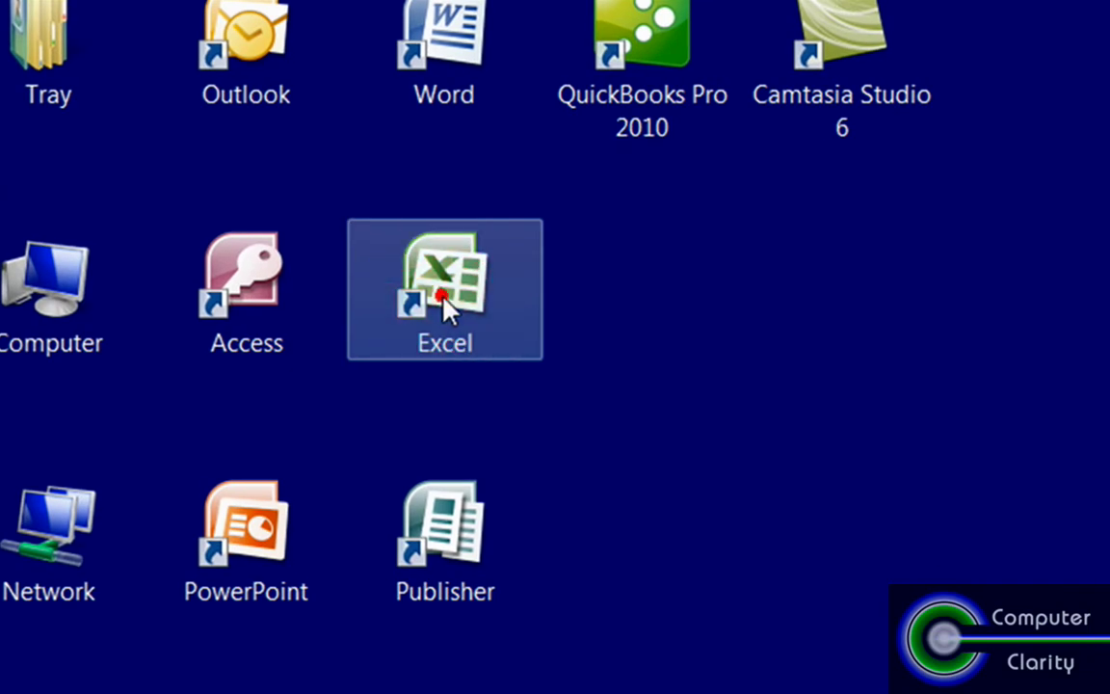
double_click(447, 307)
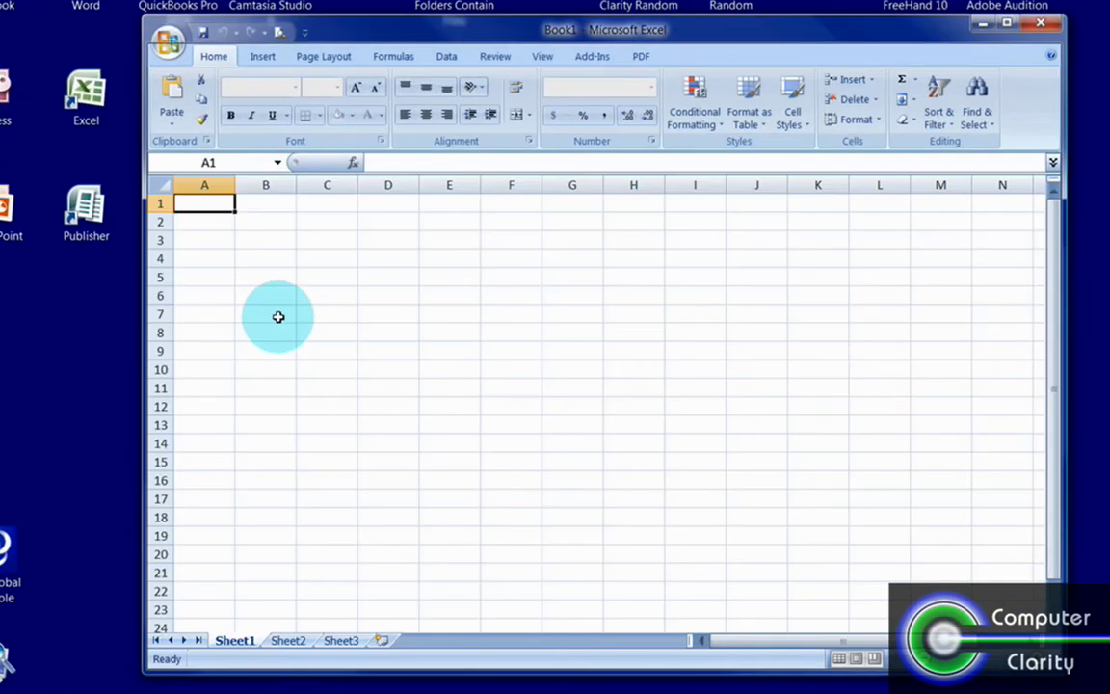
left_click(251, 258)
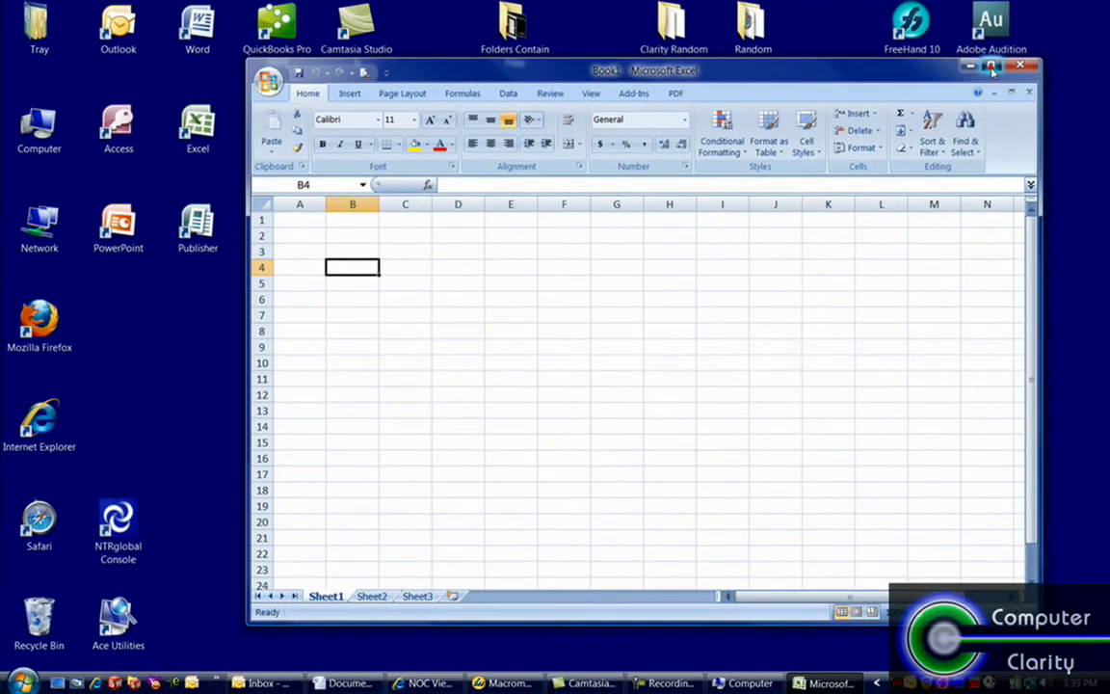
left_click(1007, 23)
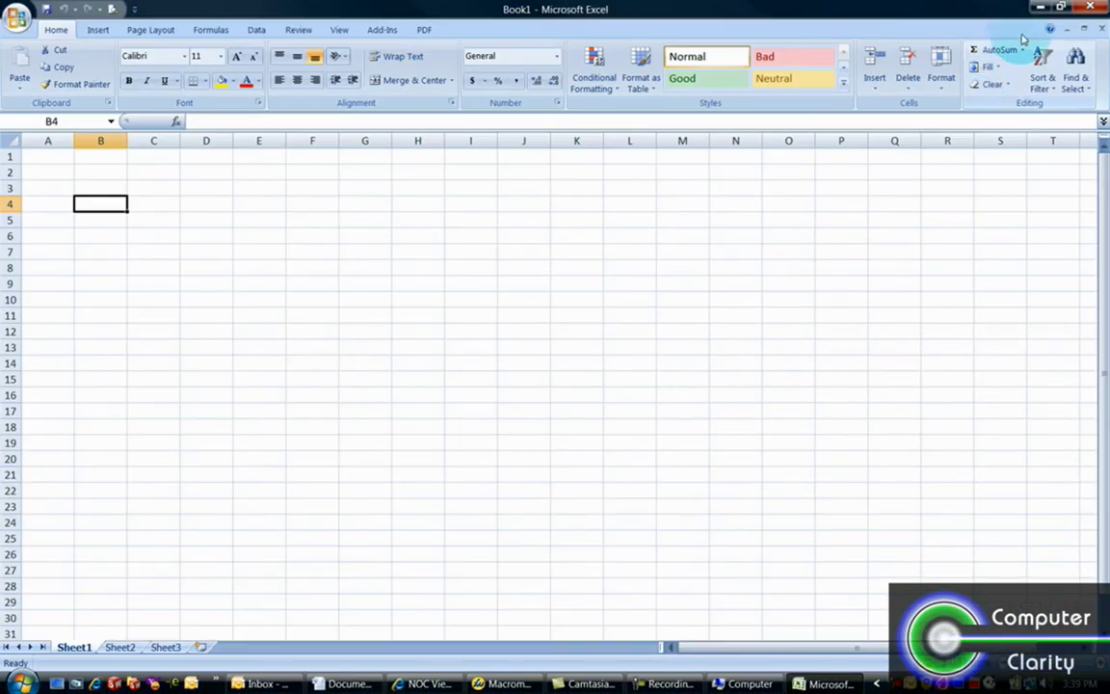
left_click(1099, 11)
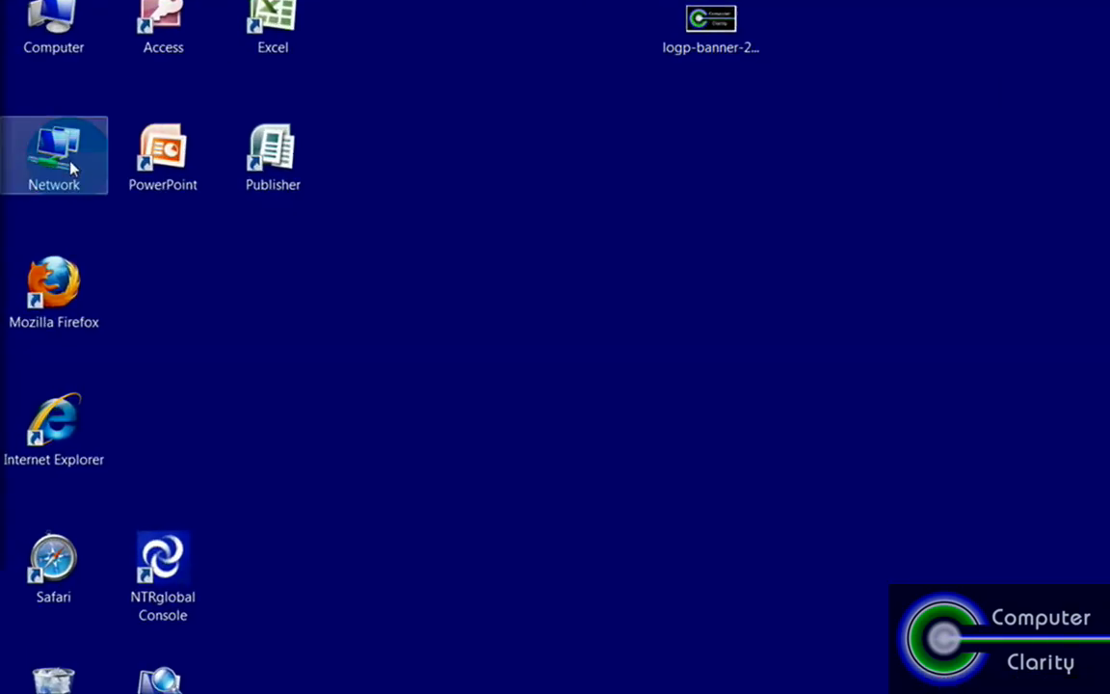
double_click(72, 169)
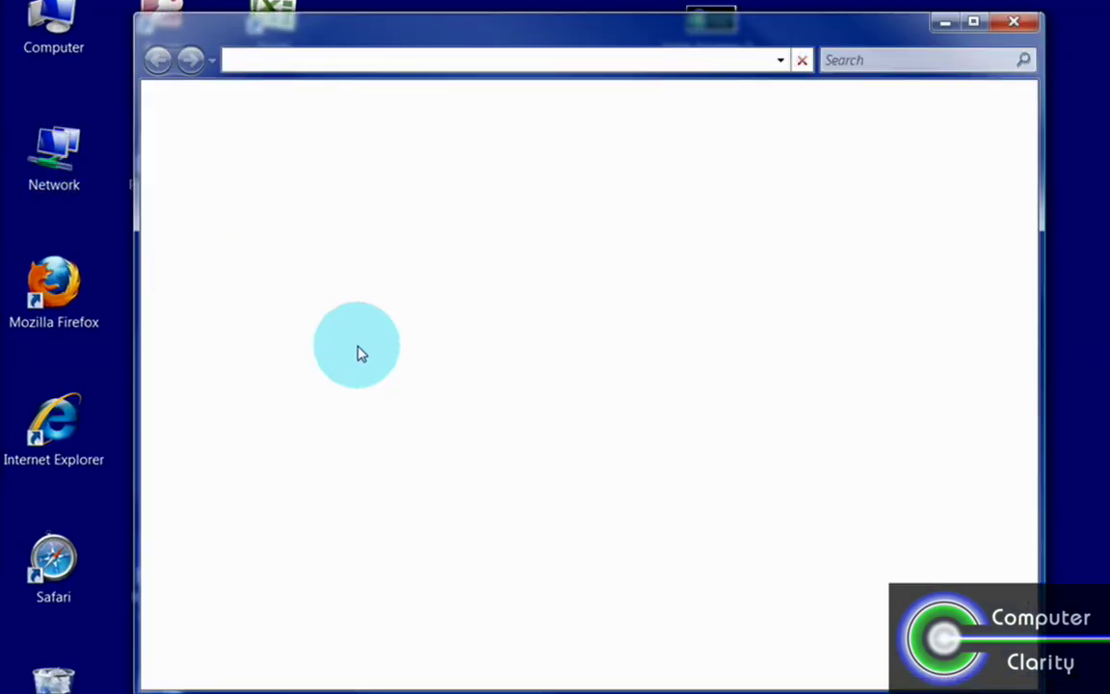
double_click(57, 181)
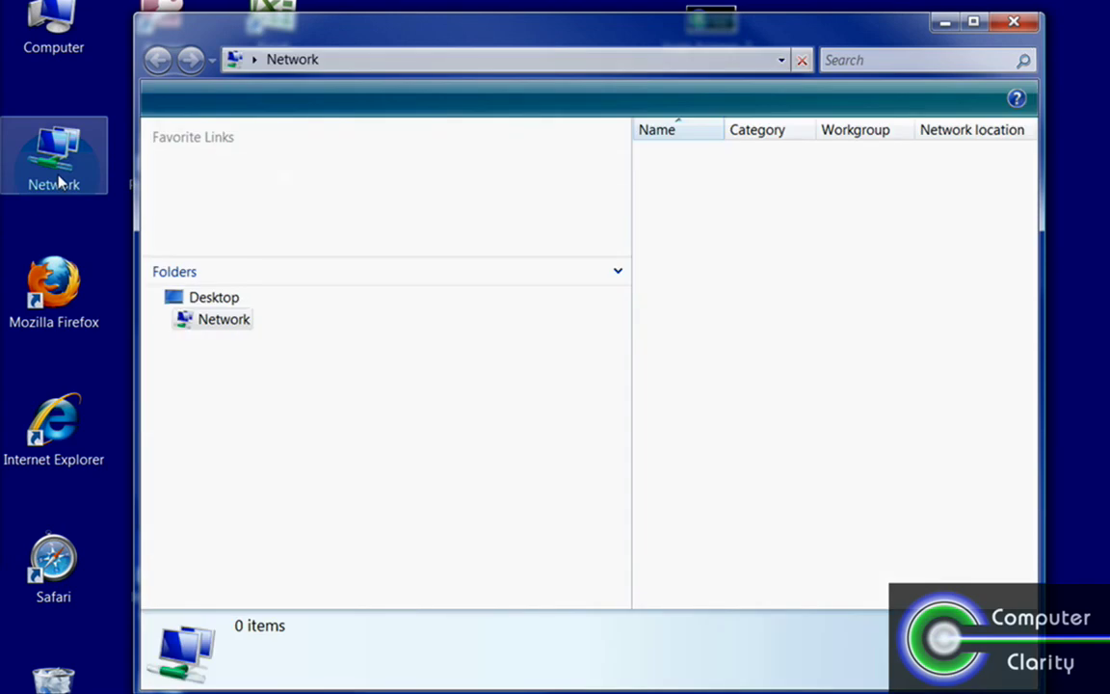
left_click(332, 281)
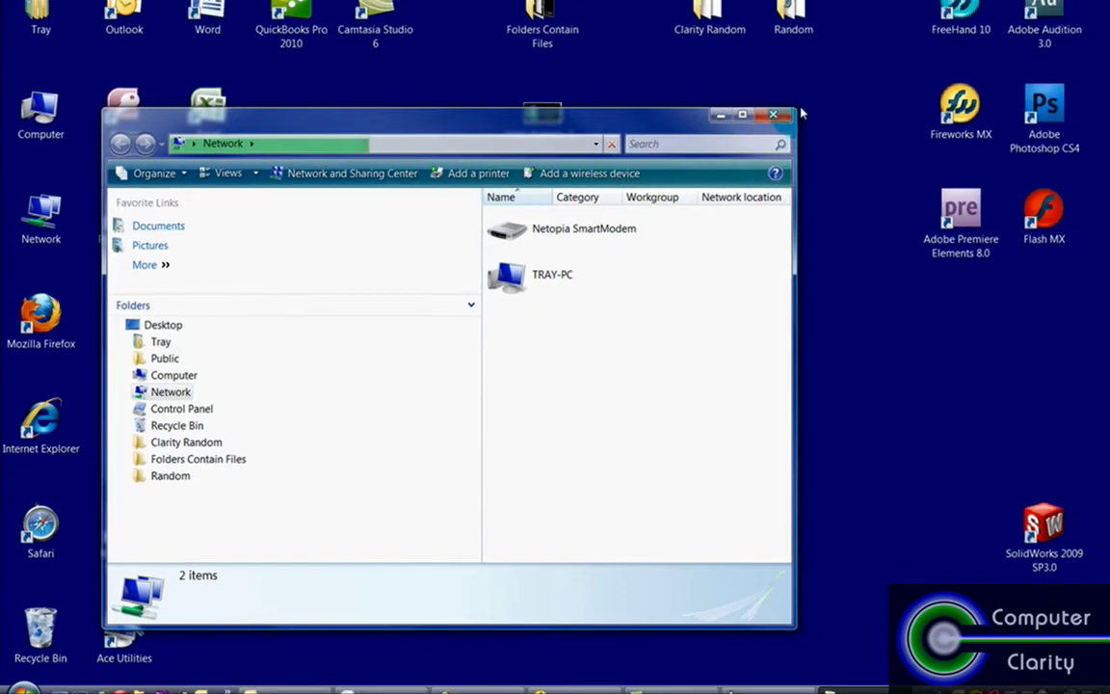
left_click(781, 118)
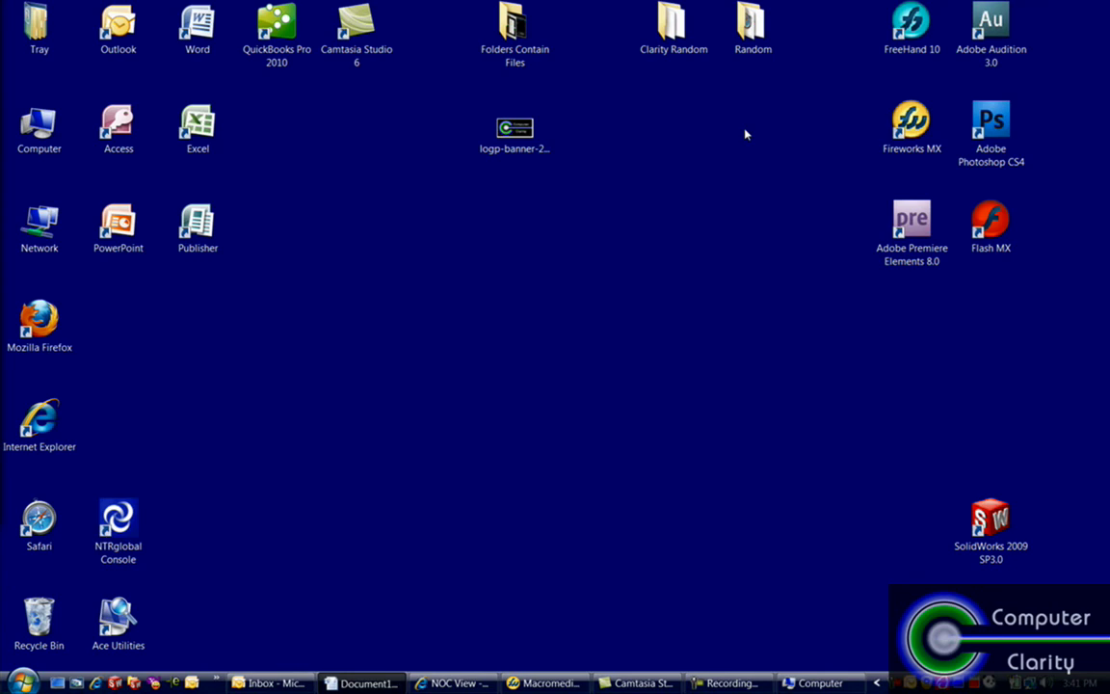